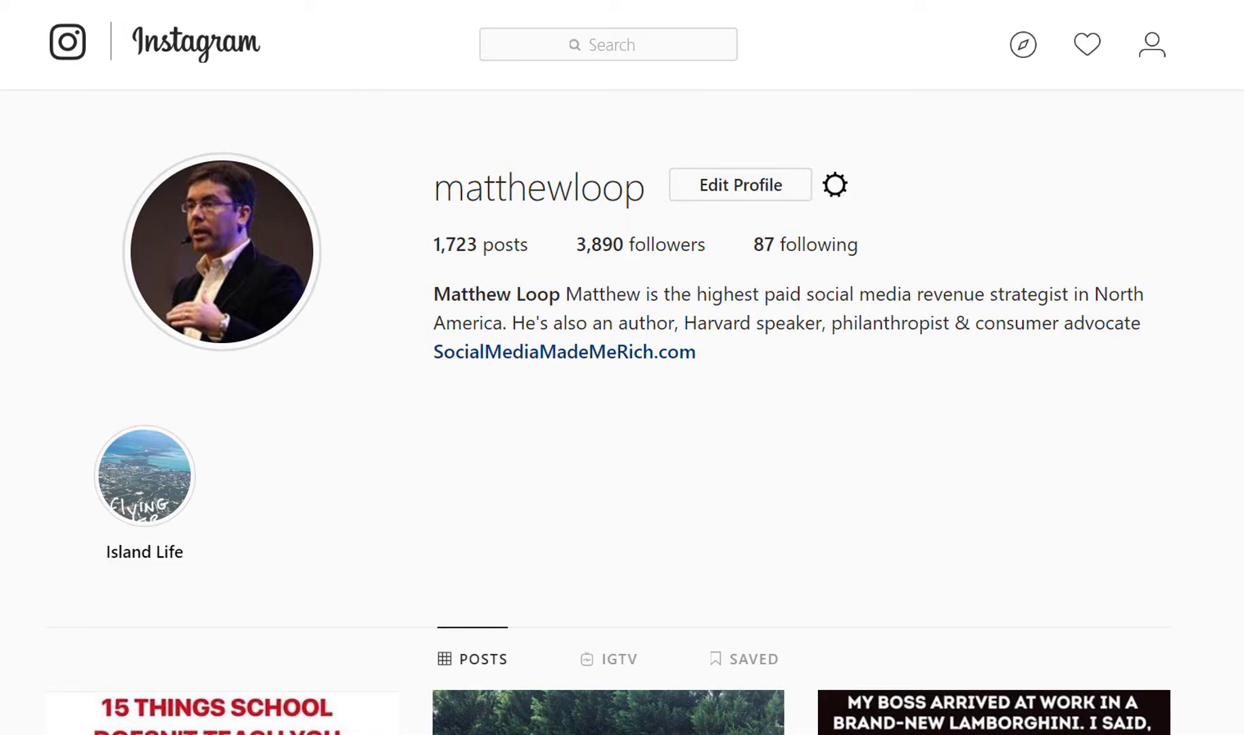
Step: Browse the posts grid, then switch to the IGTV tab listing the account's uploaded videos
scroll(49, 262, "down", 7)
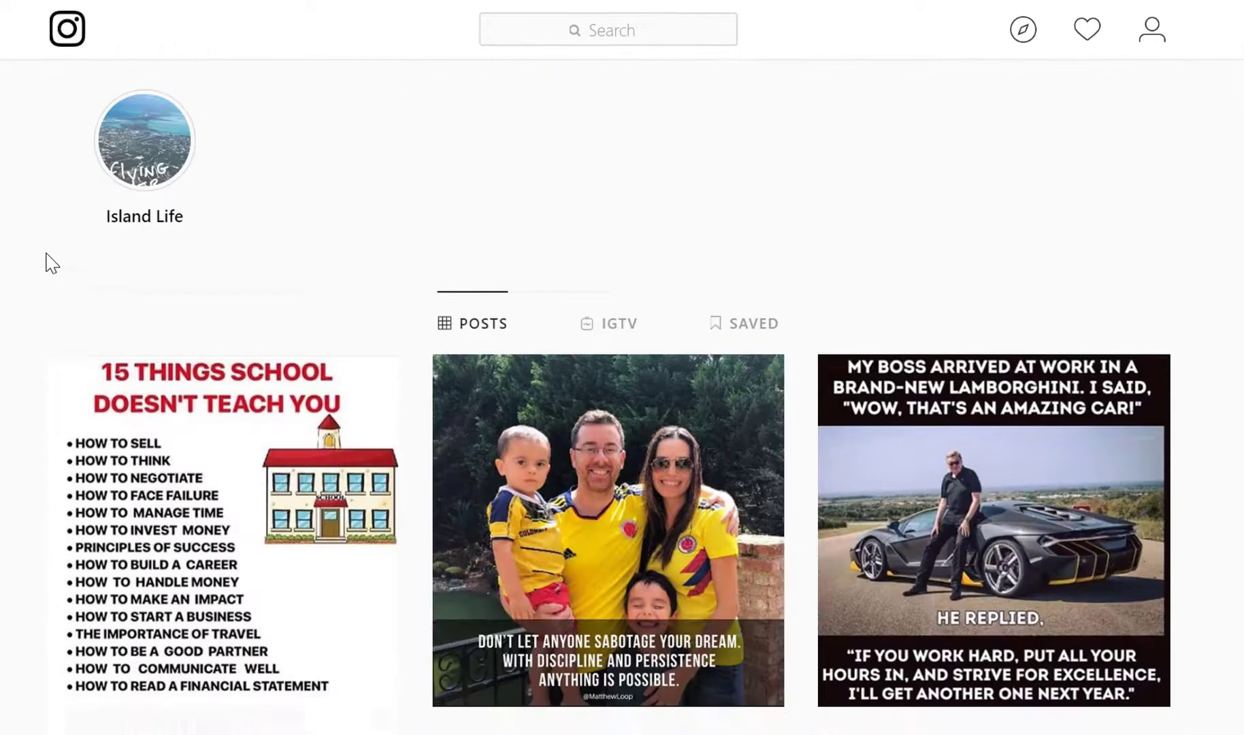
scroll(313, 262, "down", 7)
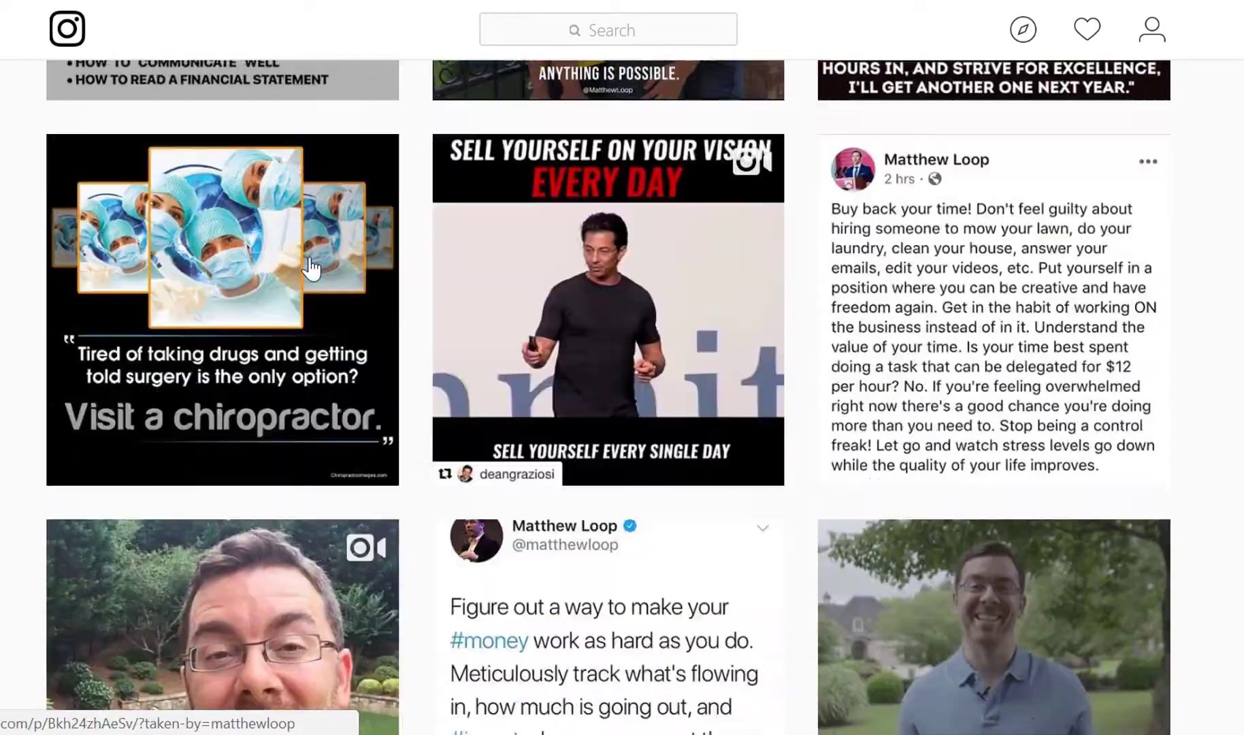
scroll(305, 272, "up", 10)
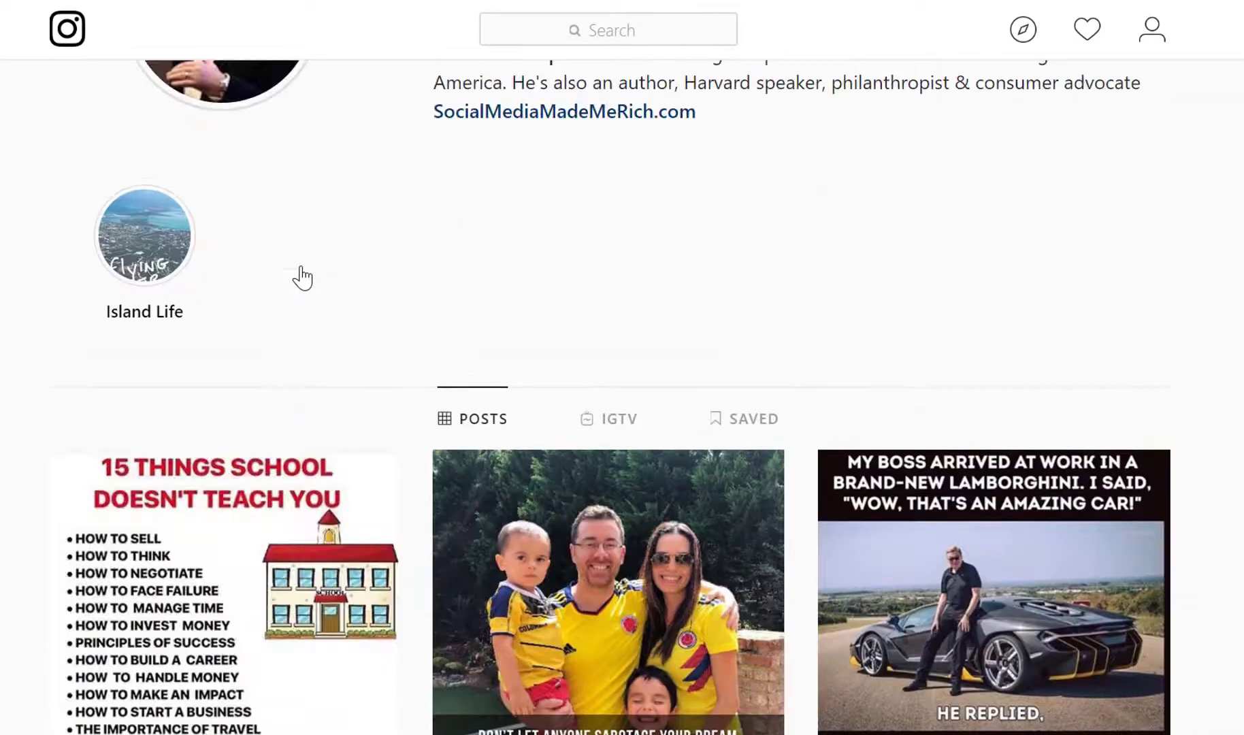
scroll(306, 276, "up", 4)
scroll(303, 276, "down", 3)
left_click(622, 422)
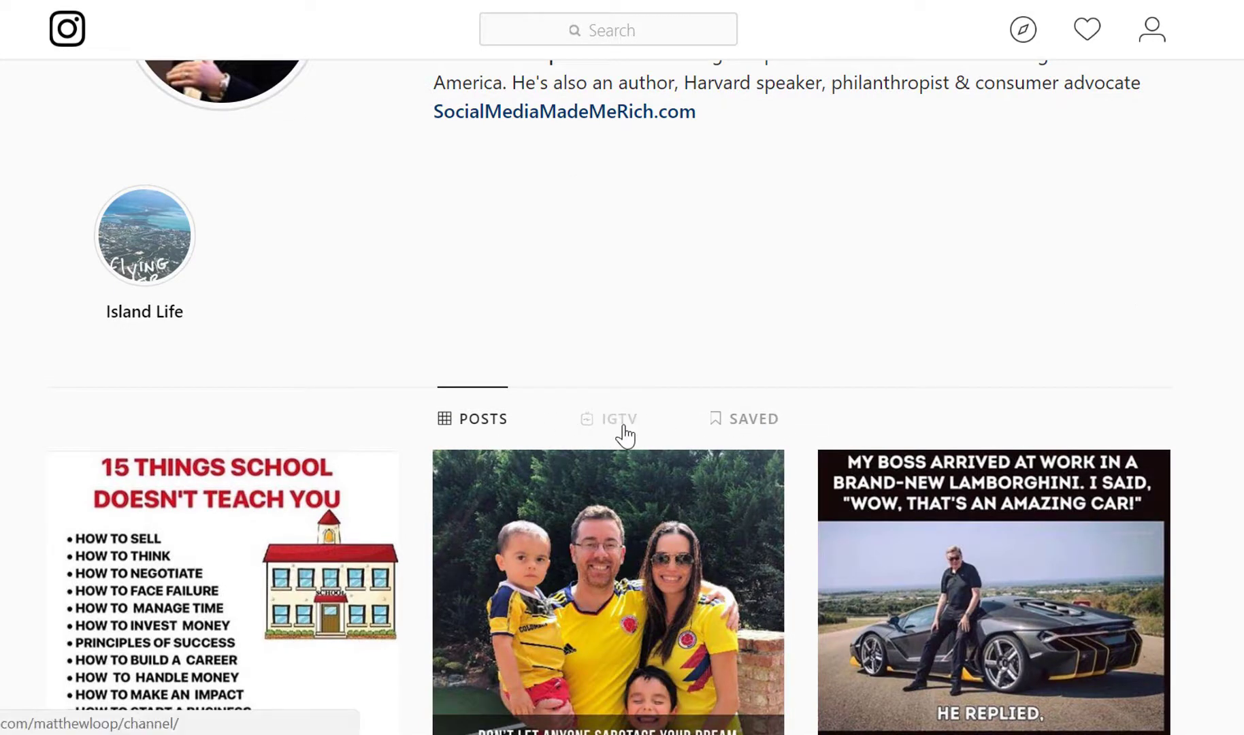
scroll(592, 323, "down", 3)
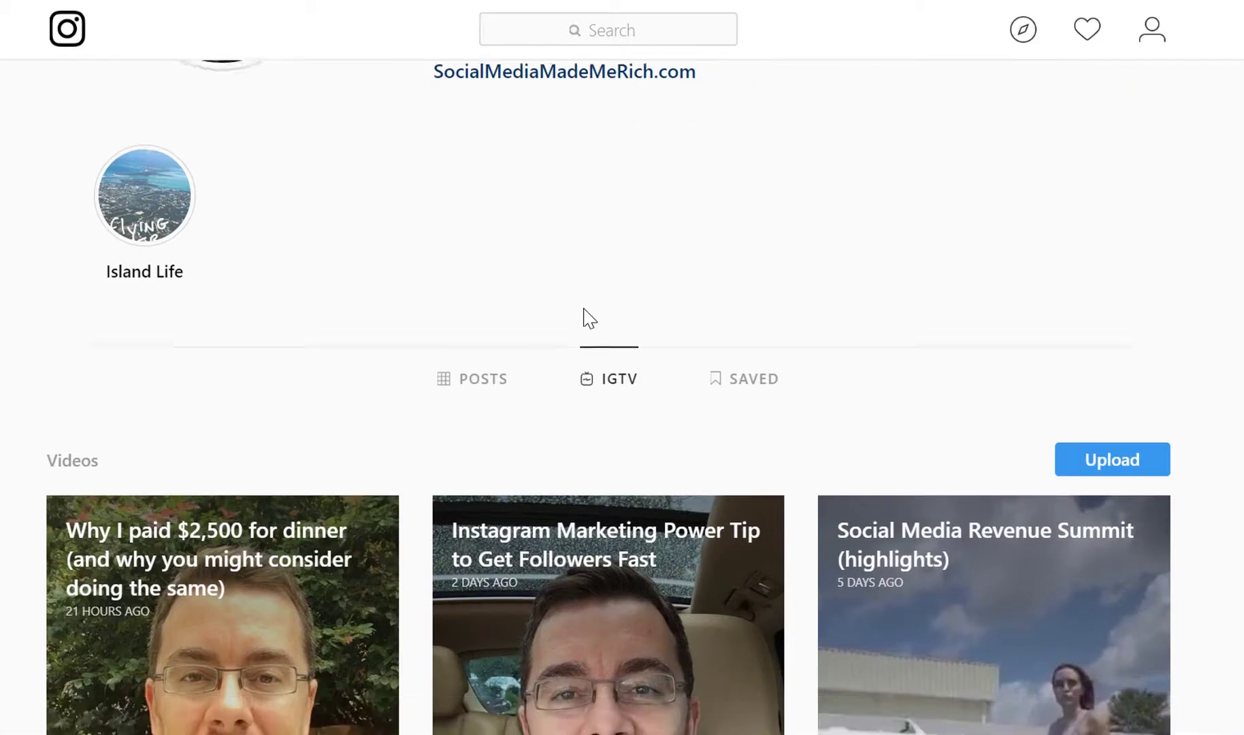
scroll(583, 318, "up", 3)
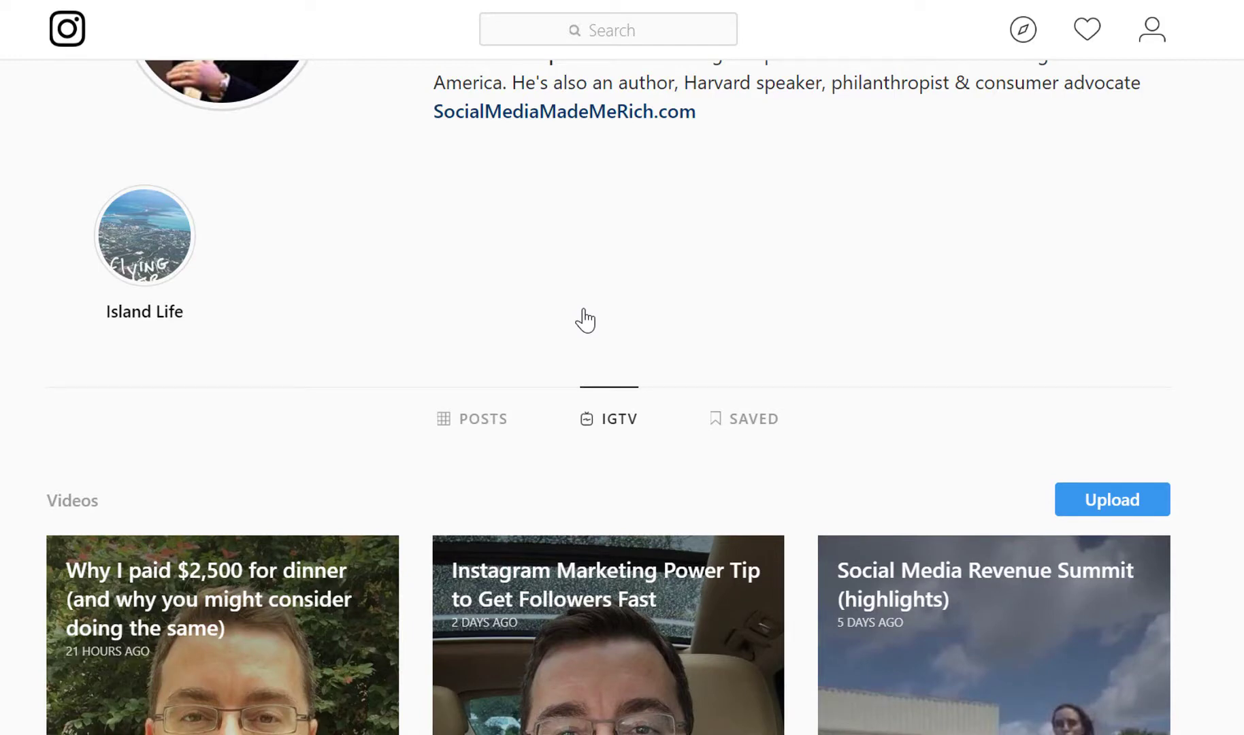
scroll(585, 320, "up", 2)
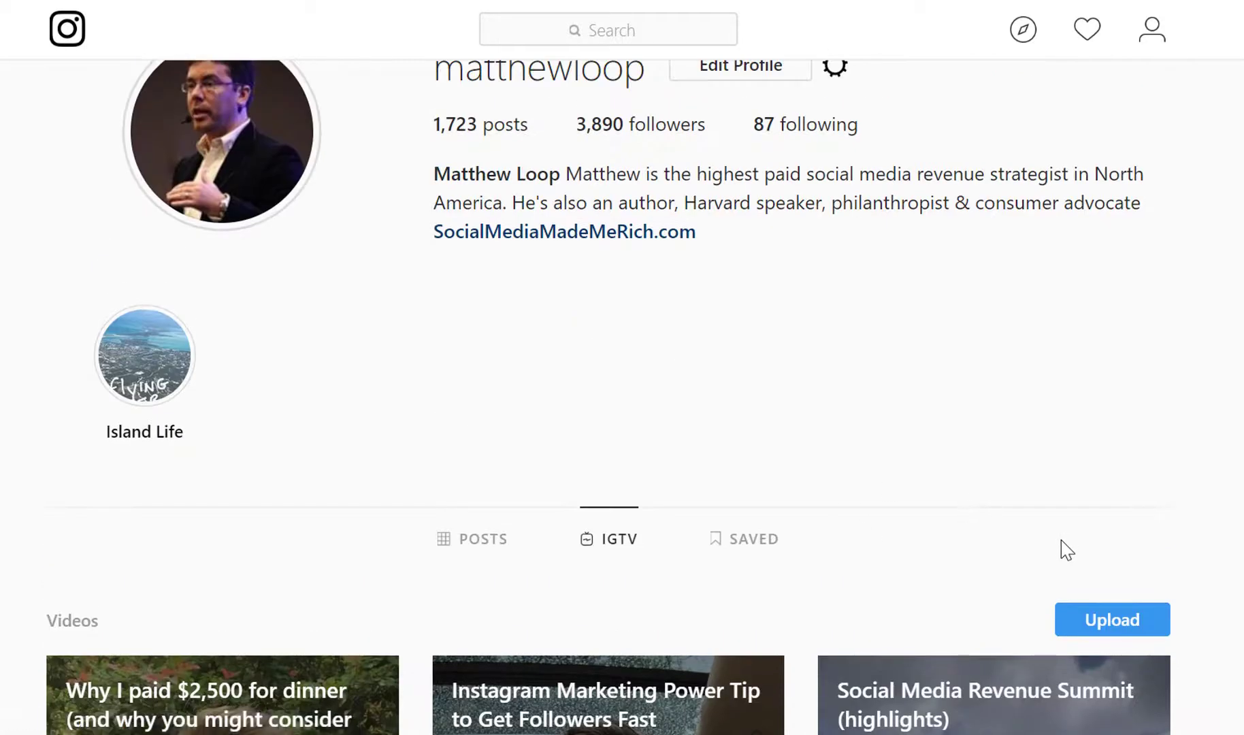
Step: Start a New IGTV Video upload, review its sections, and browse the Downloads folder for a video
left_click(1130, 623)
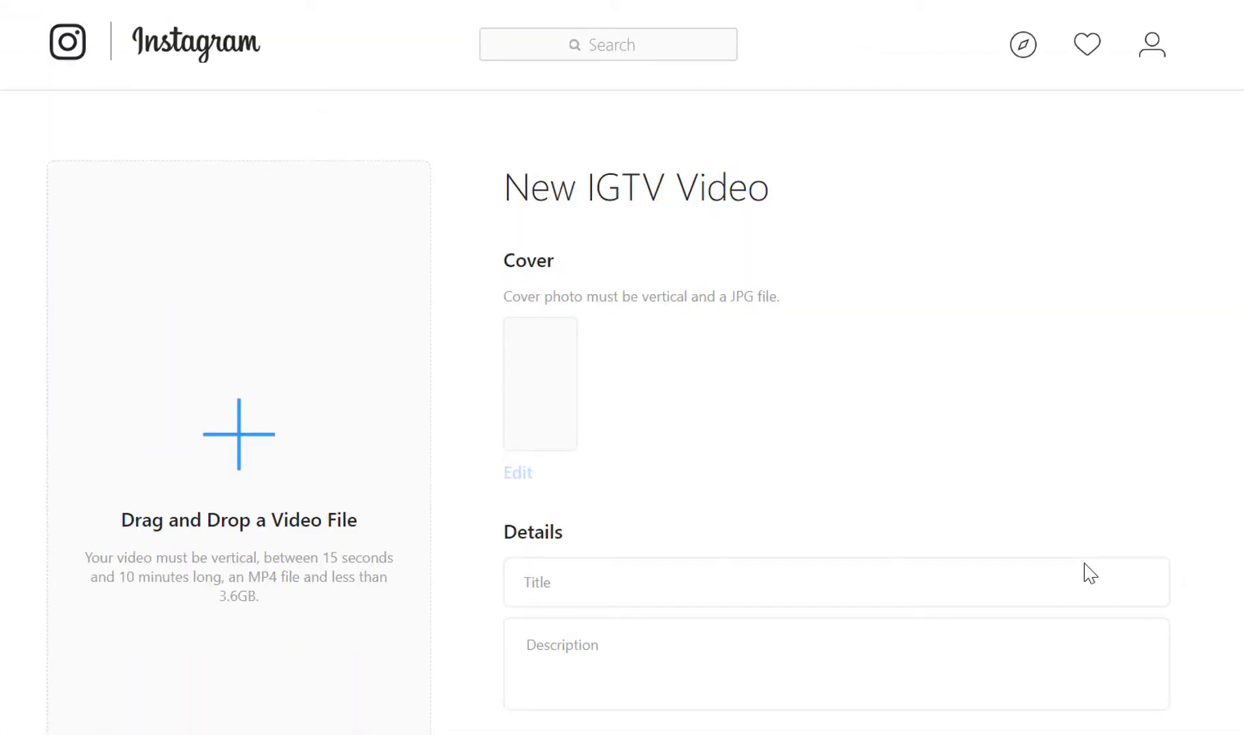
scroll(605, 346, "down", 1)
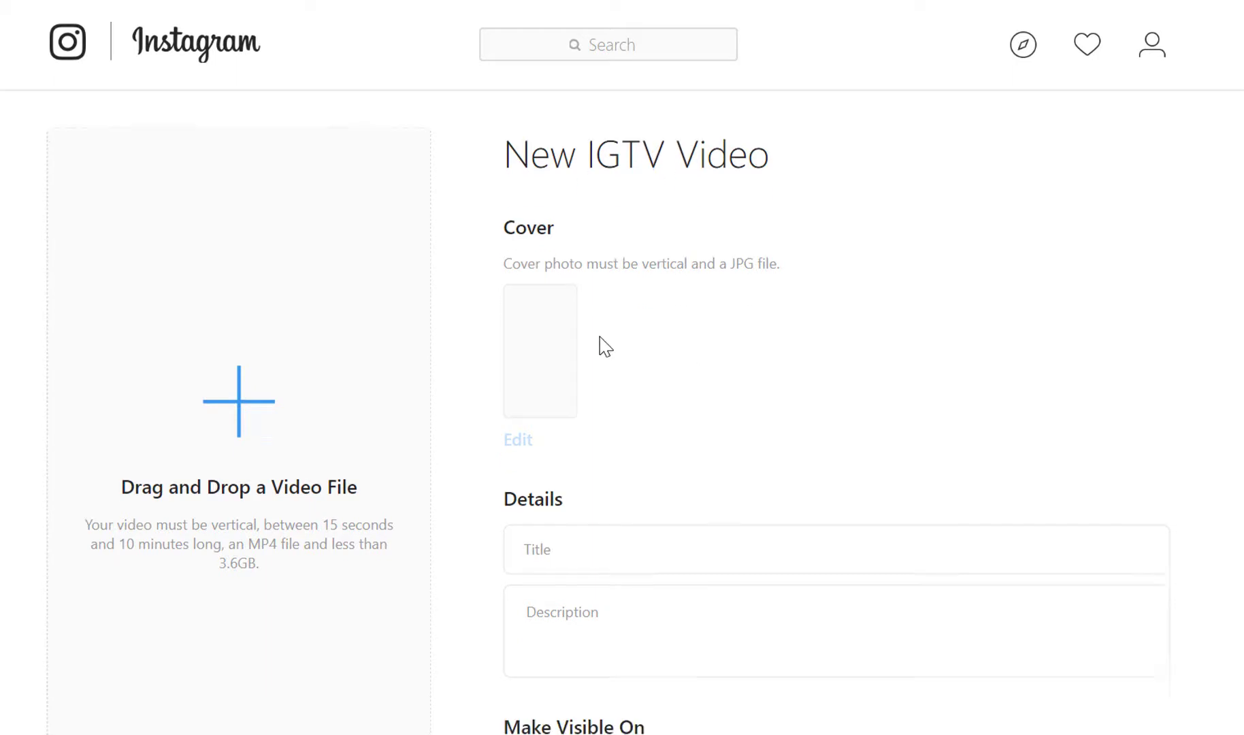
scroll(605, 347, "down", 3)
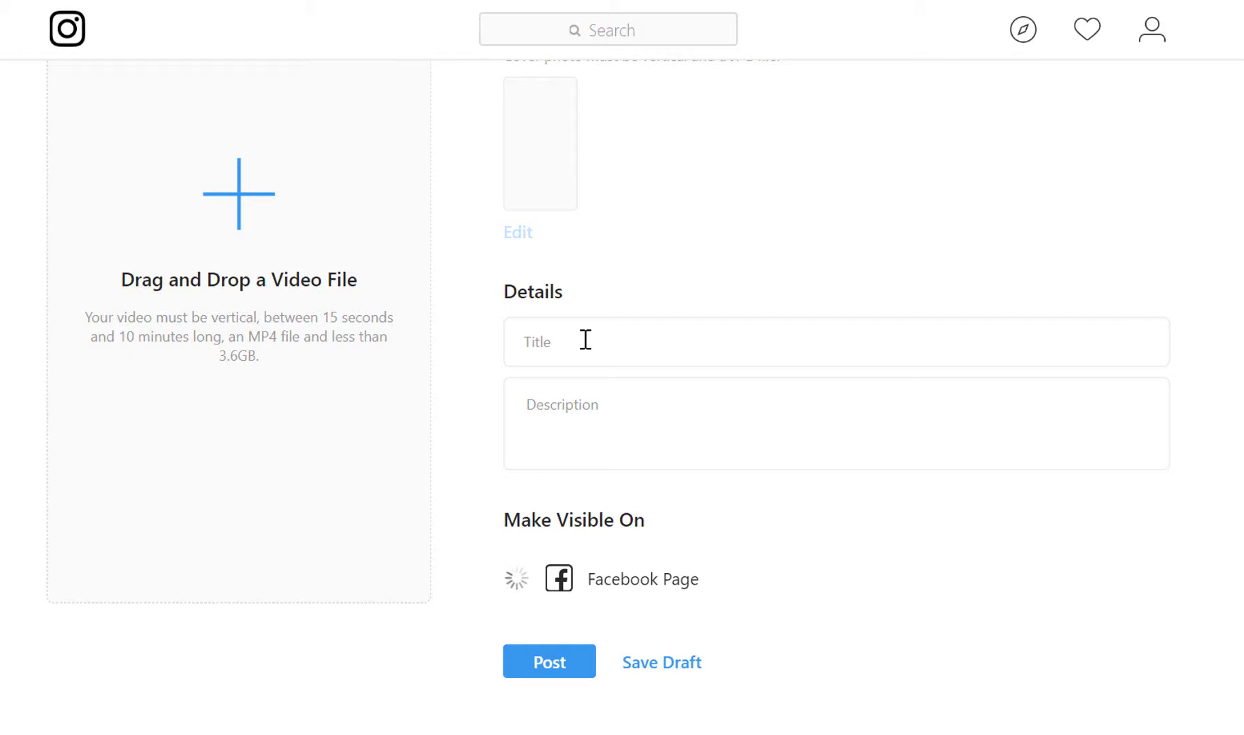
scroll(605, 396, "up", 1)
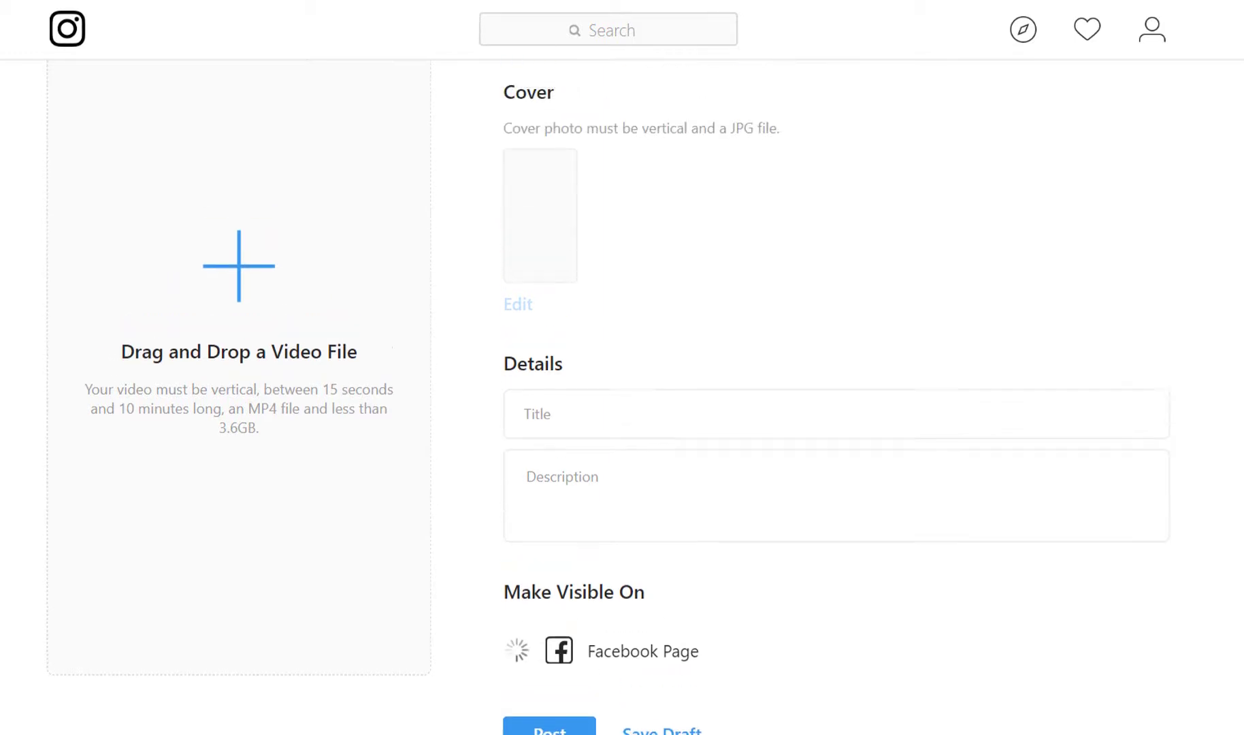
scroll(609, 397, "up", 2)
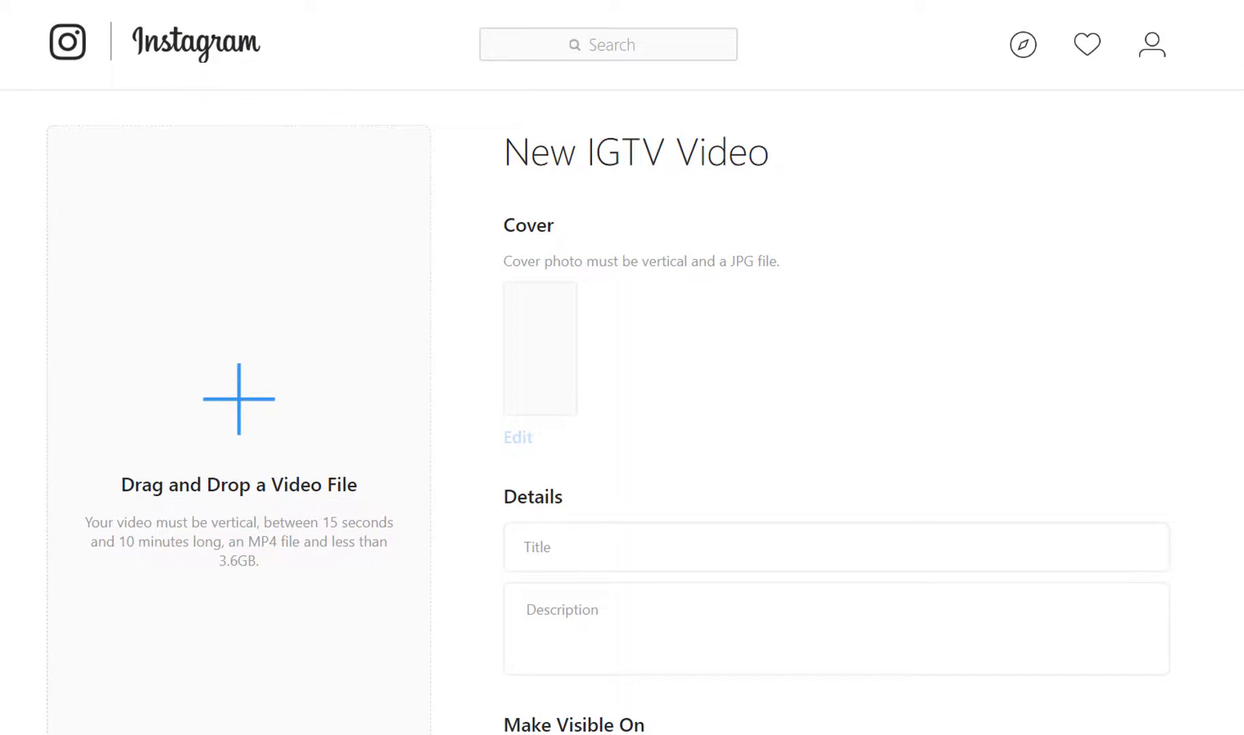
scroll(609, 397, "down", 2)
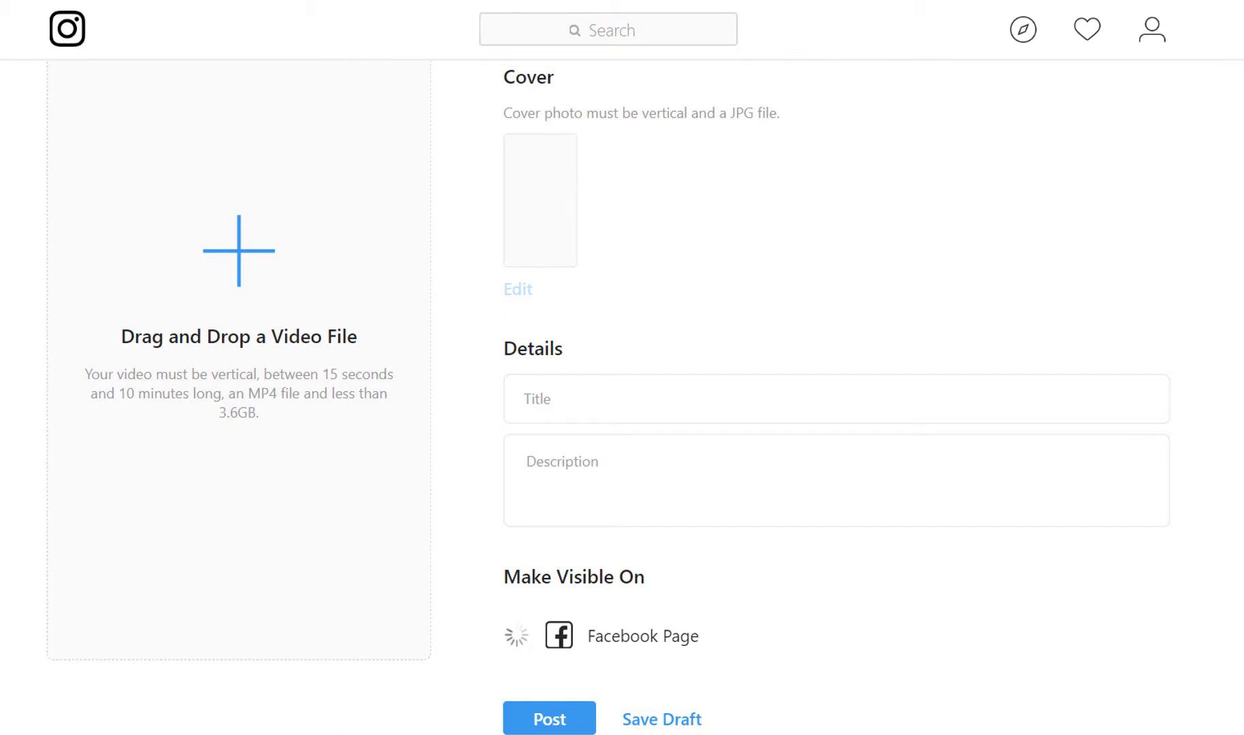
scroll(766, 388, "up", 2)
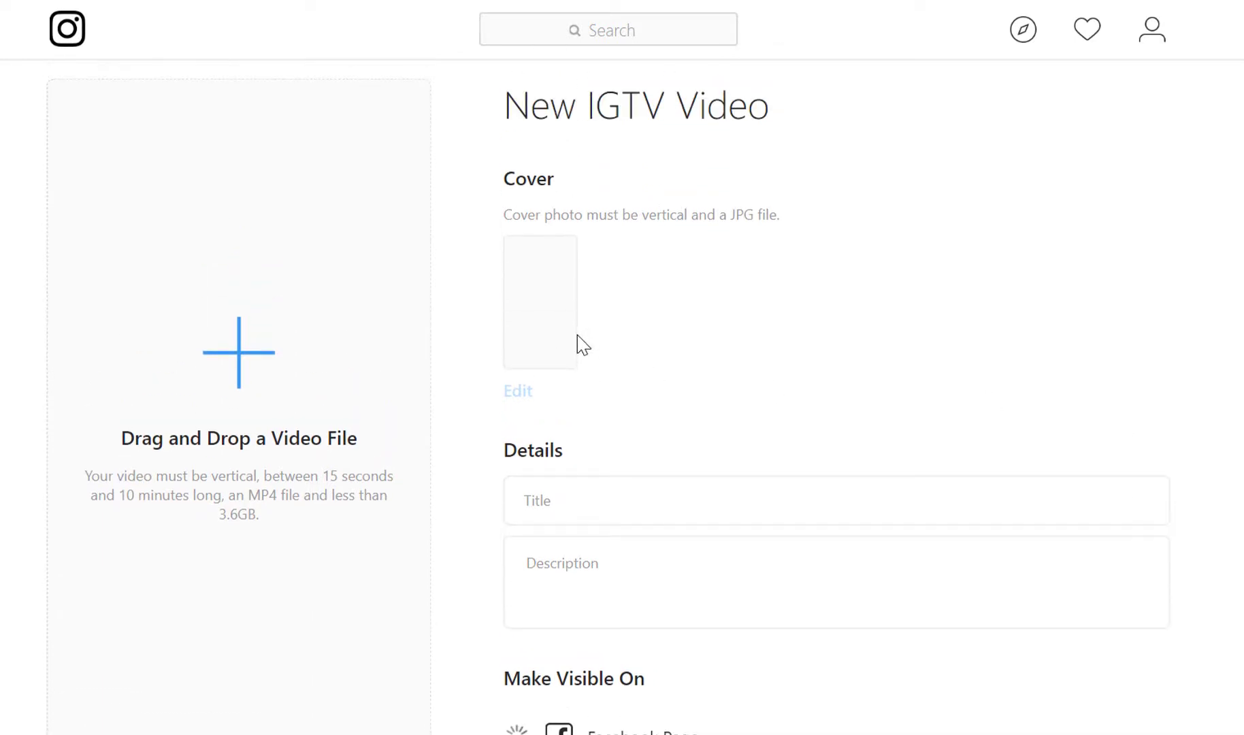
left_click(268, 375)
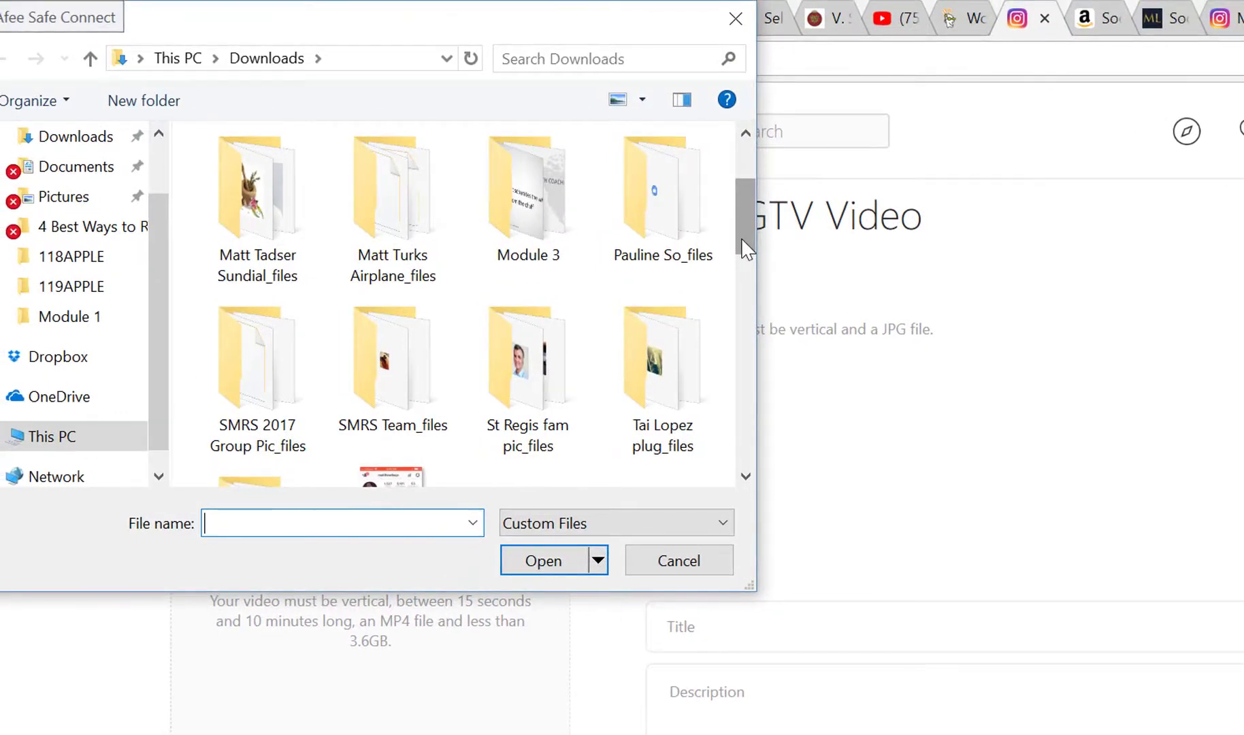
key("Escape")
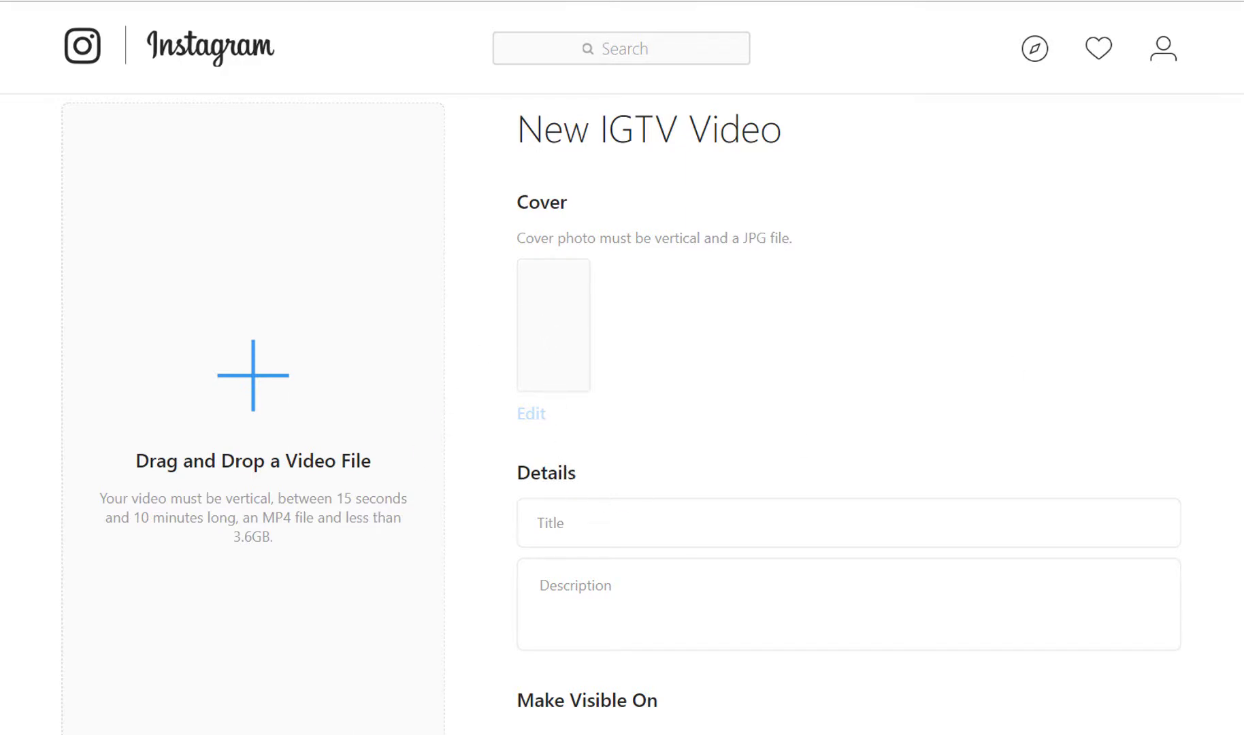
Step: Select the description field briefly, then leave the upload form for the account's profile page
scroll(637, 383, "down", 3)
left_click(593, 423)
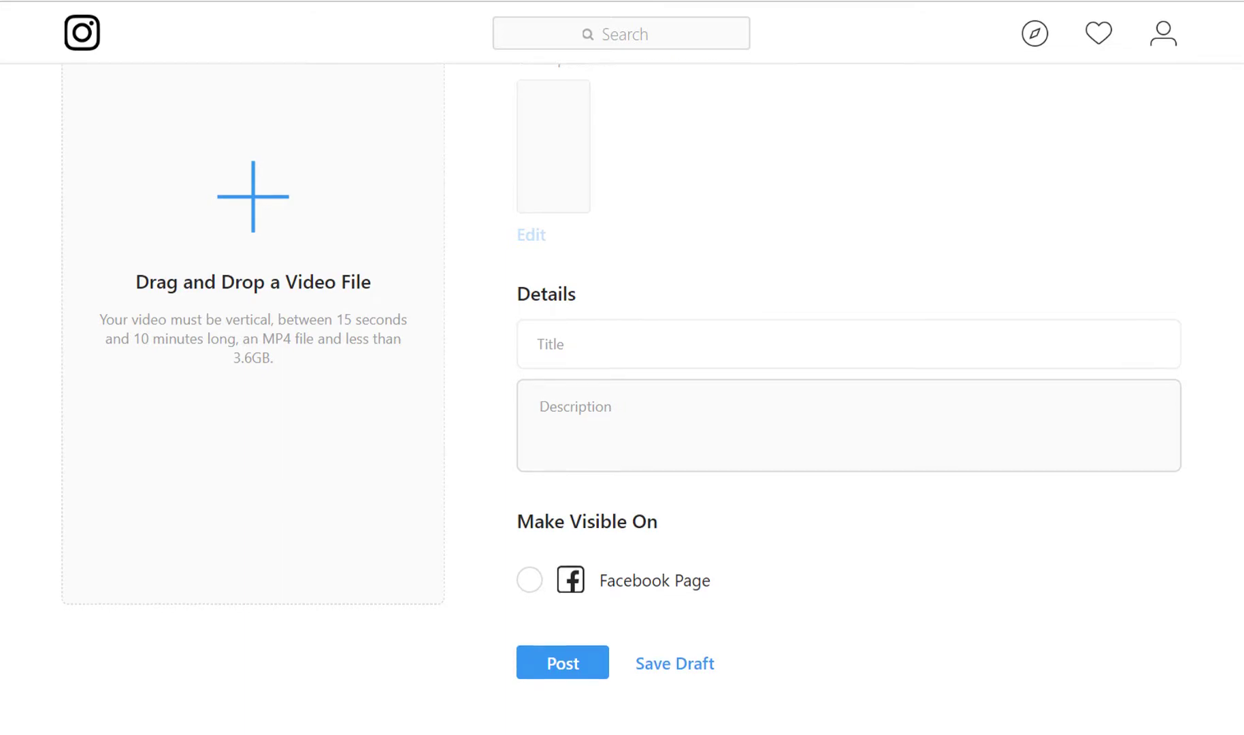
scroll(588, 581, "down", 2)
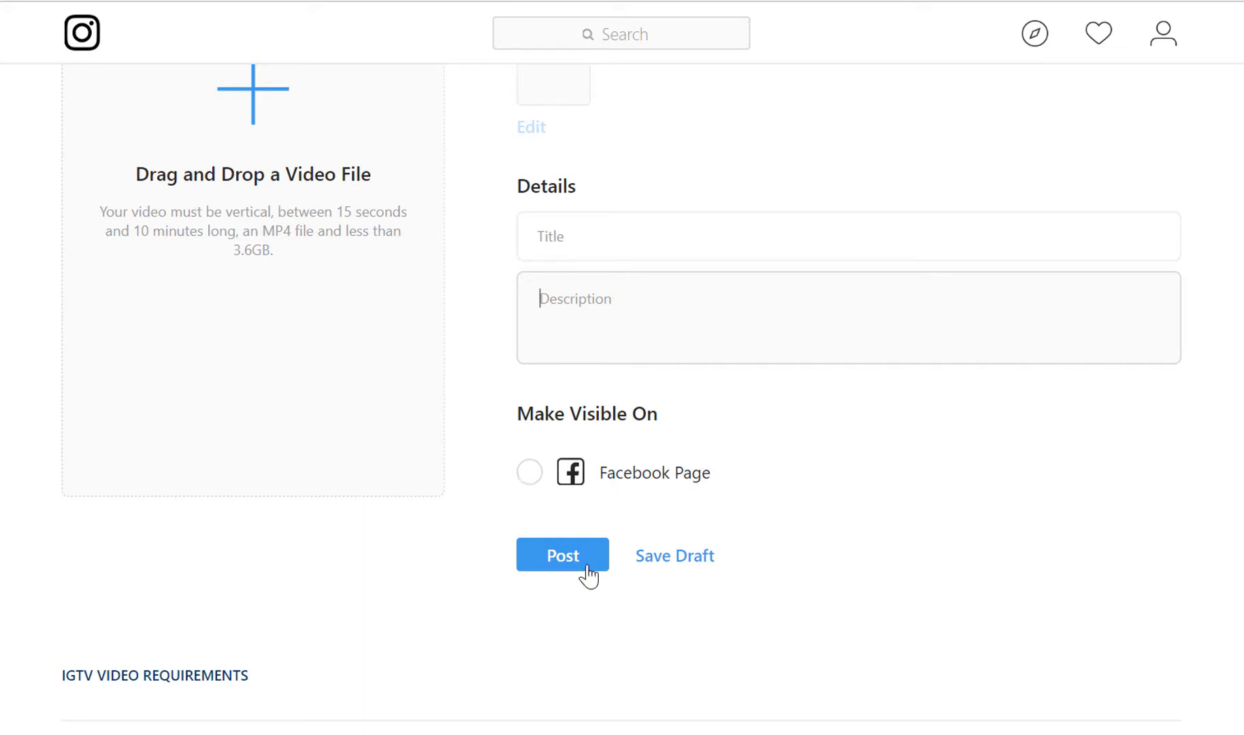
scroll(599, 340, "up", 5)
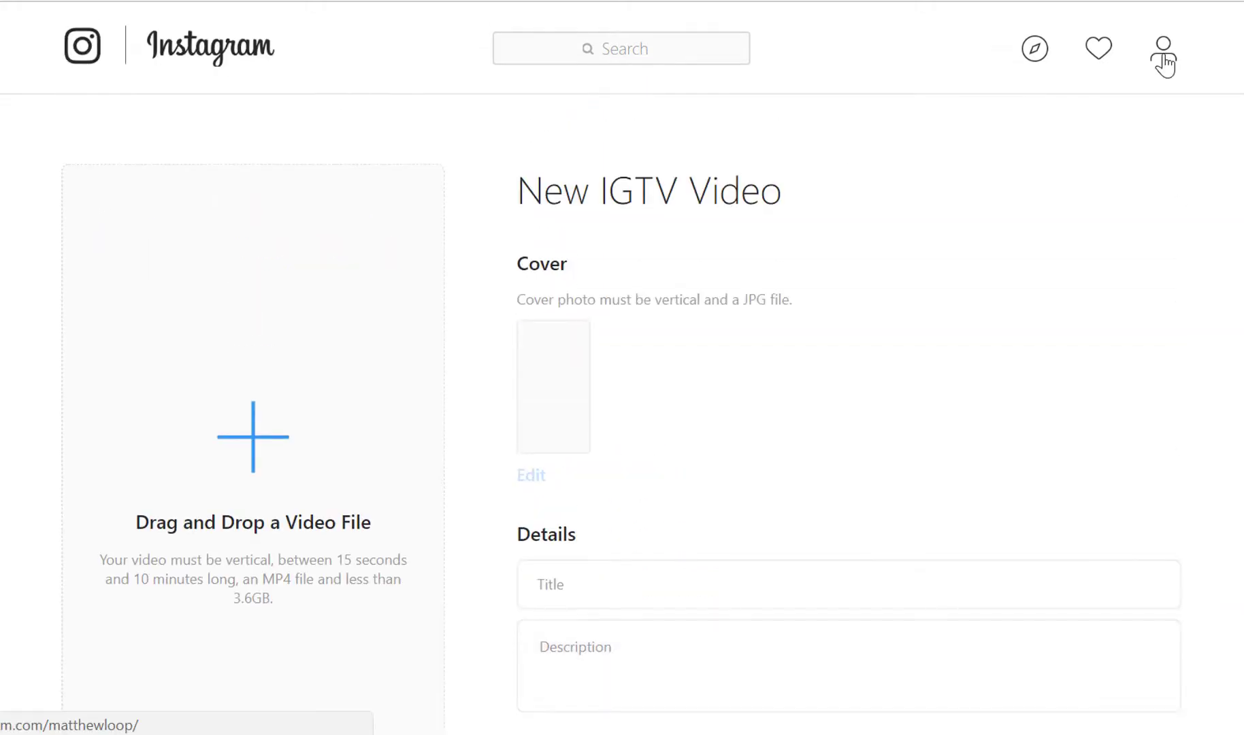
left_click(1163, 61)
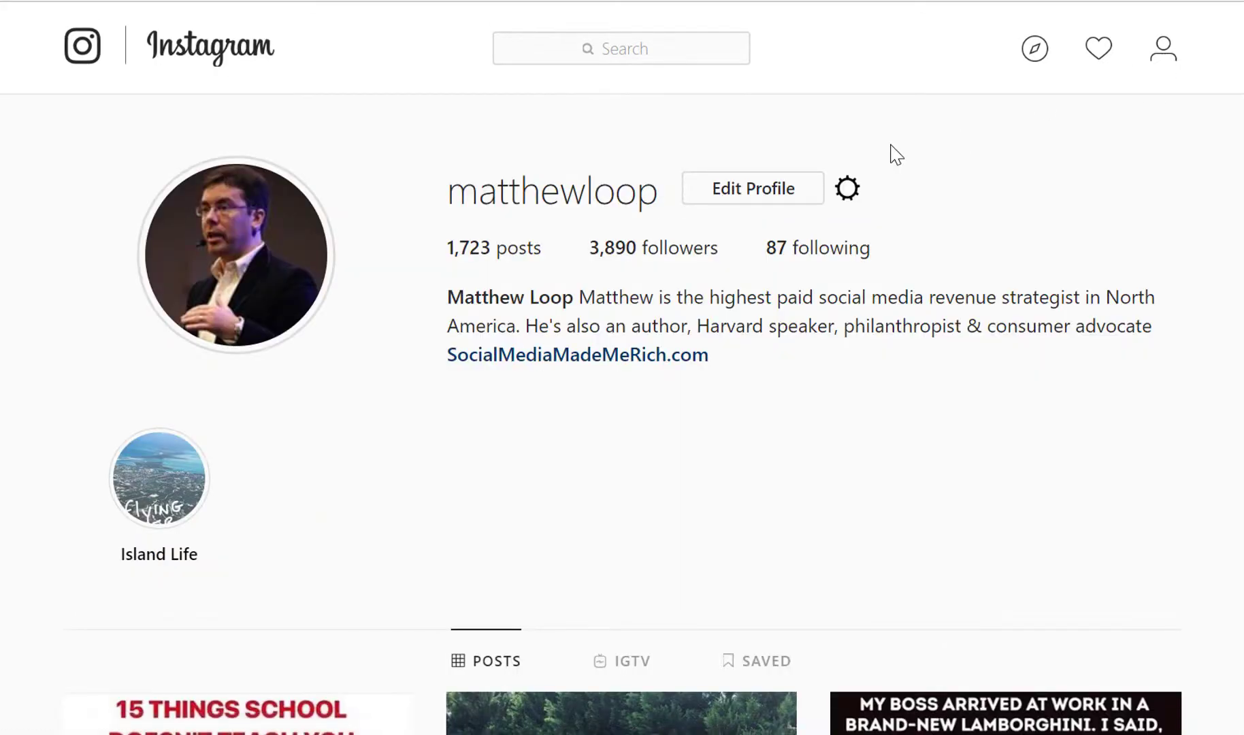
scroll(895, 155, "down", 5)
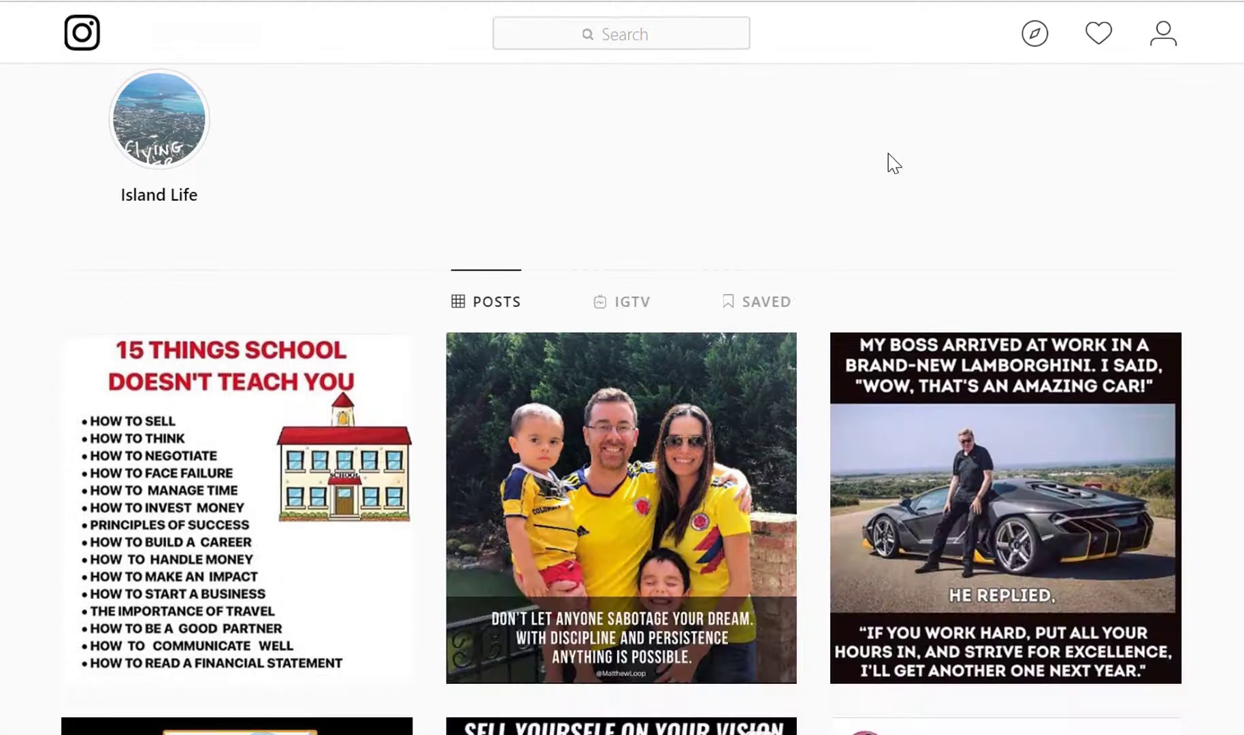
left_click(643, 306)
scroll(639, 300, "down", 4)
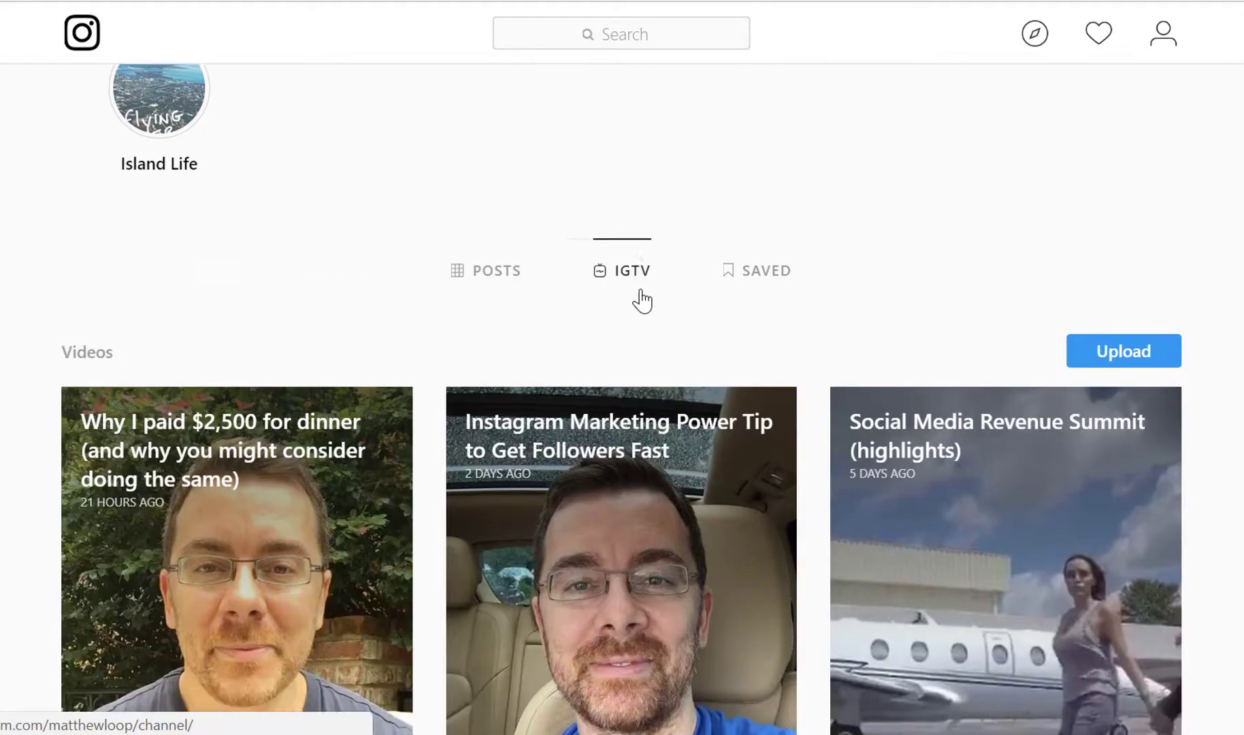
scroll(641, 299, "down", 2)
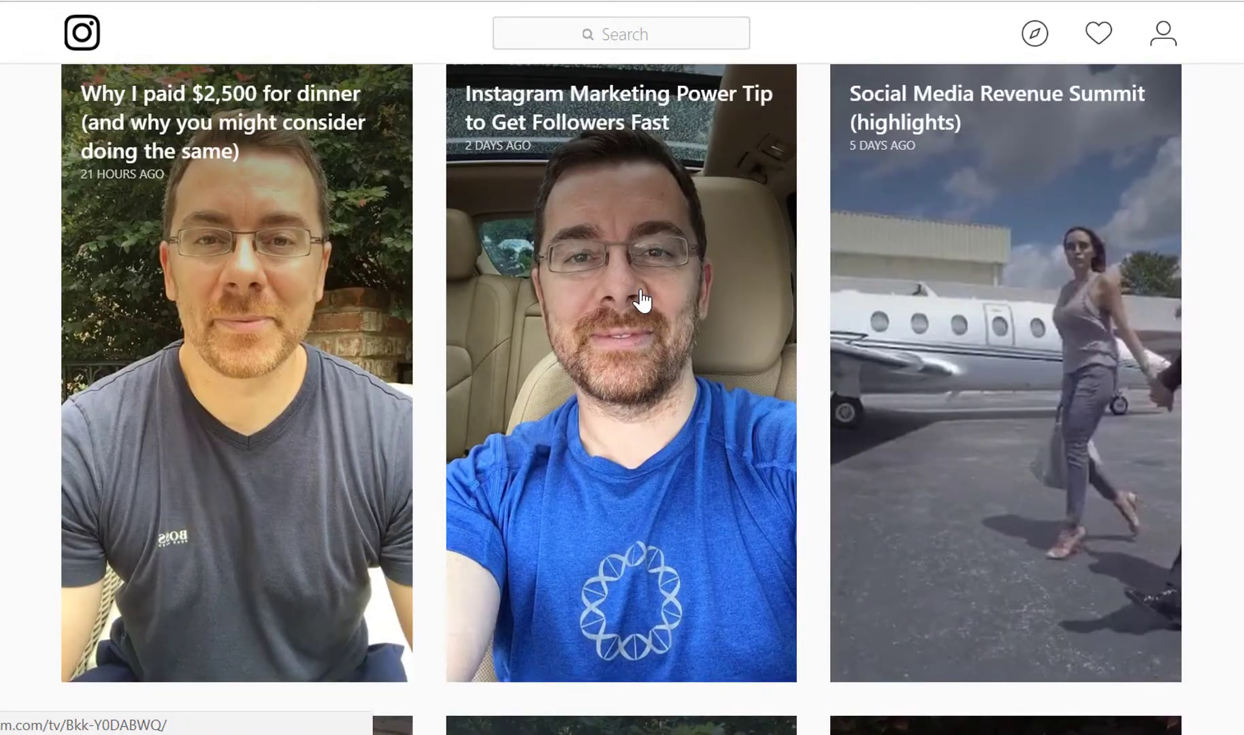
scroll(642, 300, "down", 7)
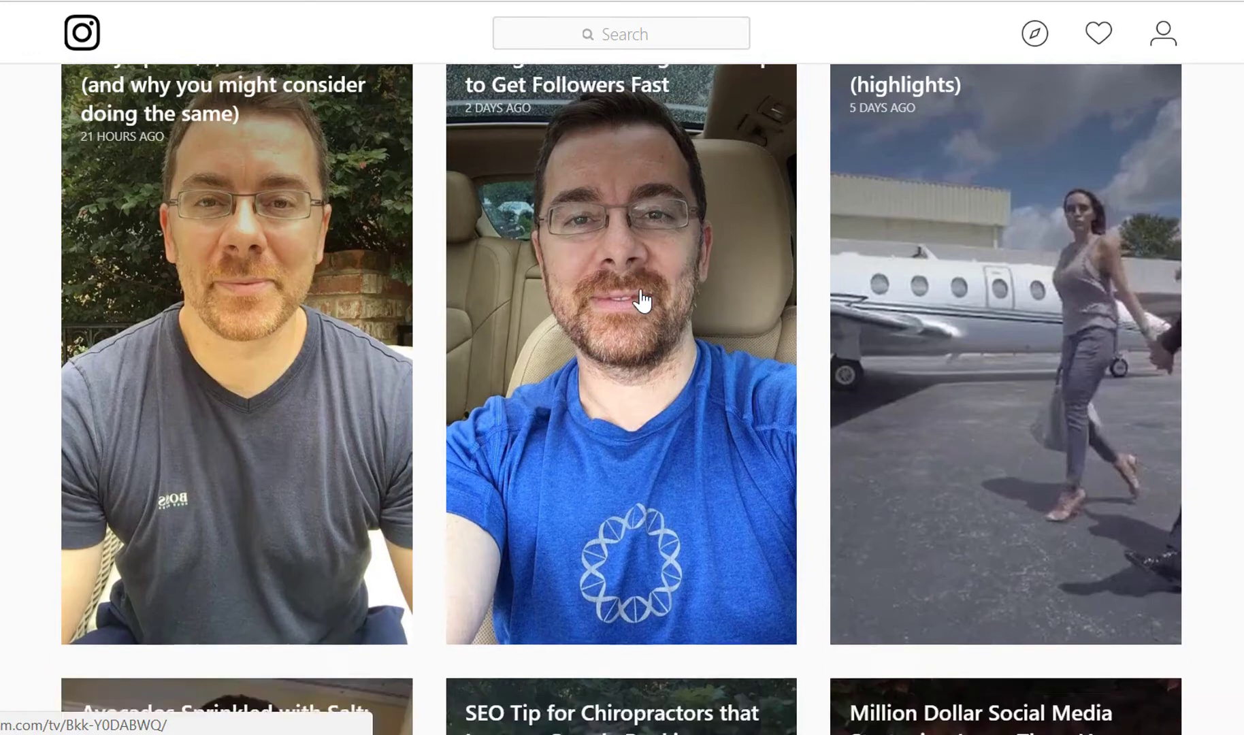
scroll(621, 398, "up", 7)
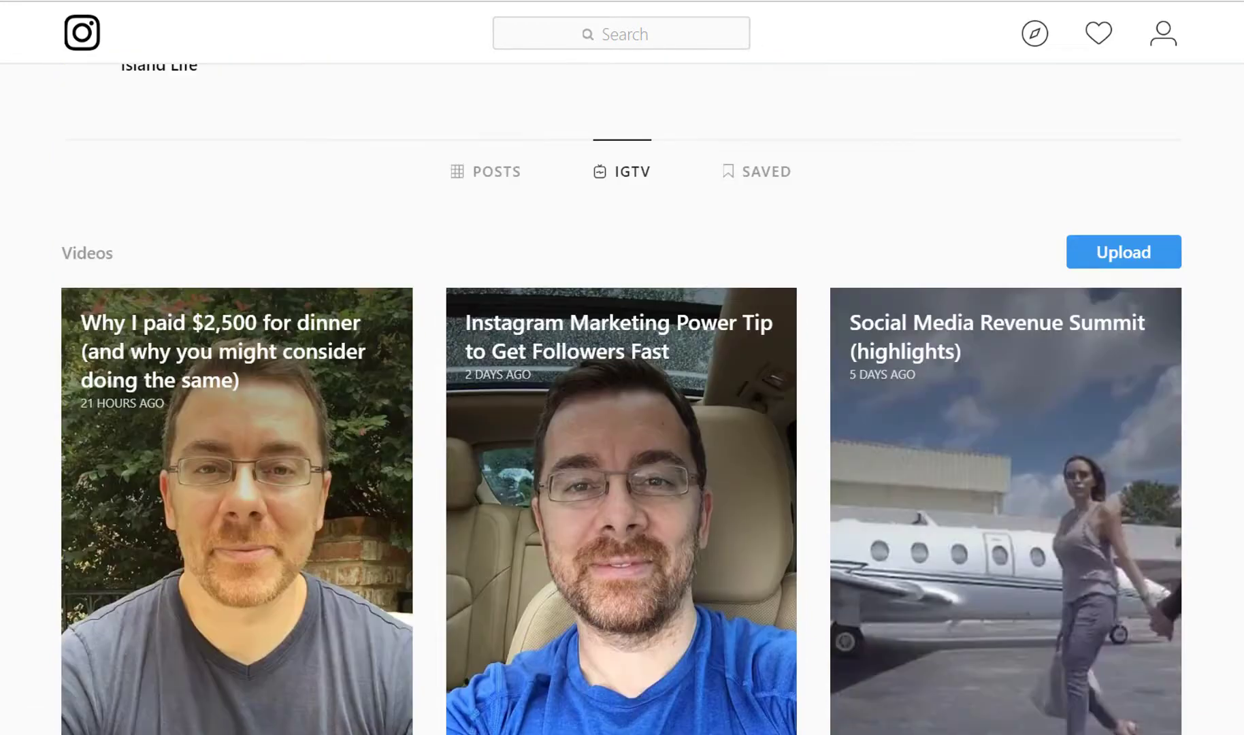
scroll(621, 398, "down", 8)
scroll(621, 398, "down", 2)
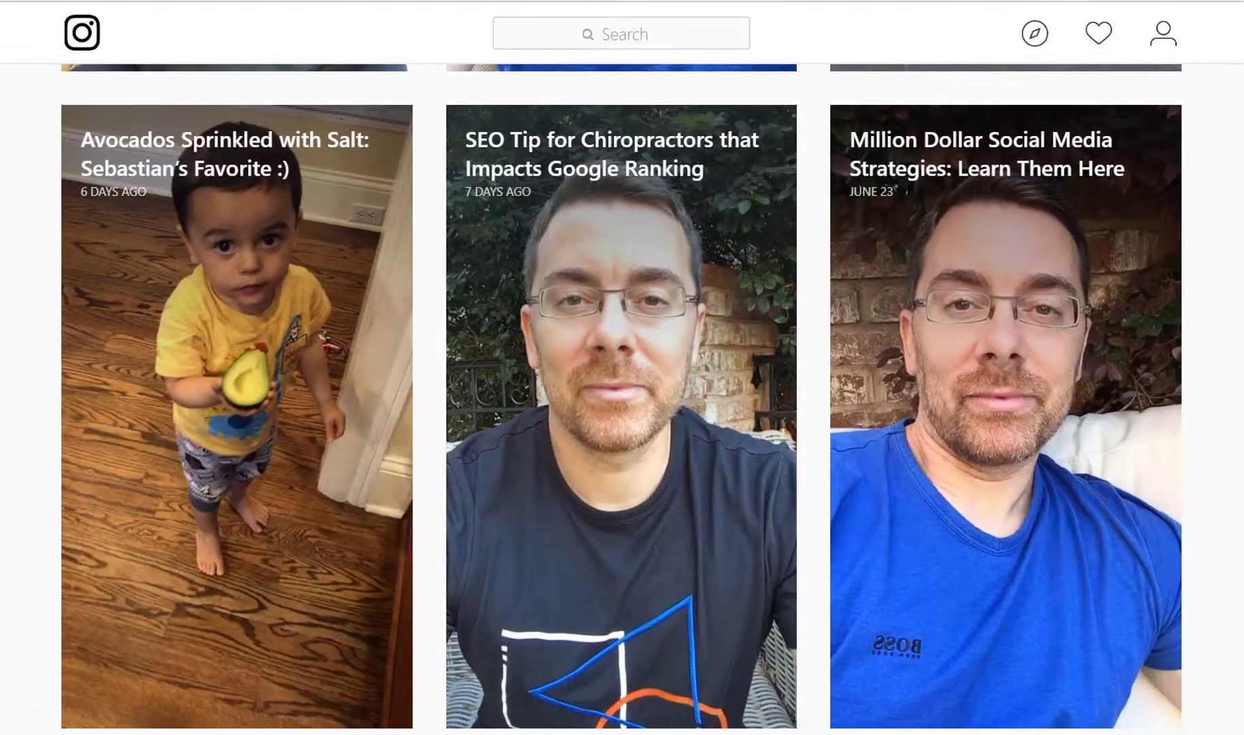
scroll(621, 398, "up", 10)
scroll(621, 398, "up", 4)
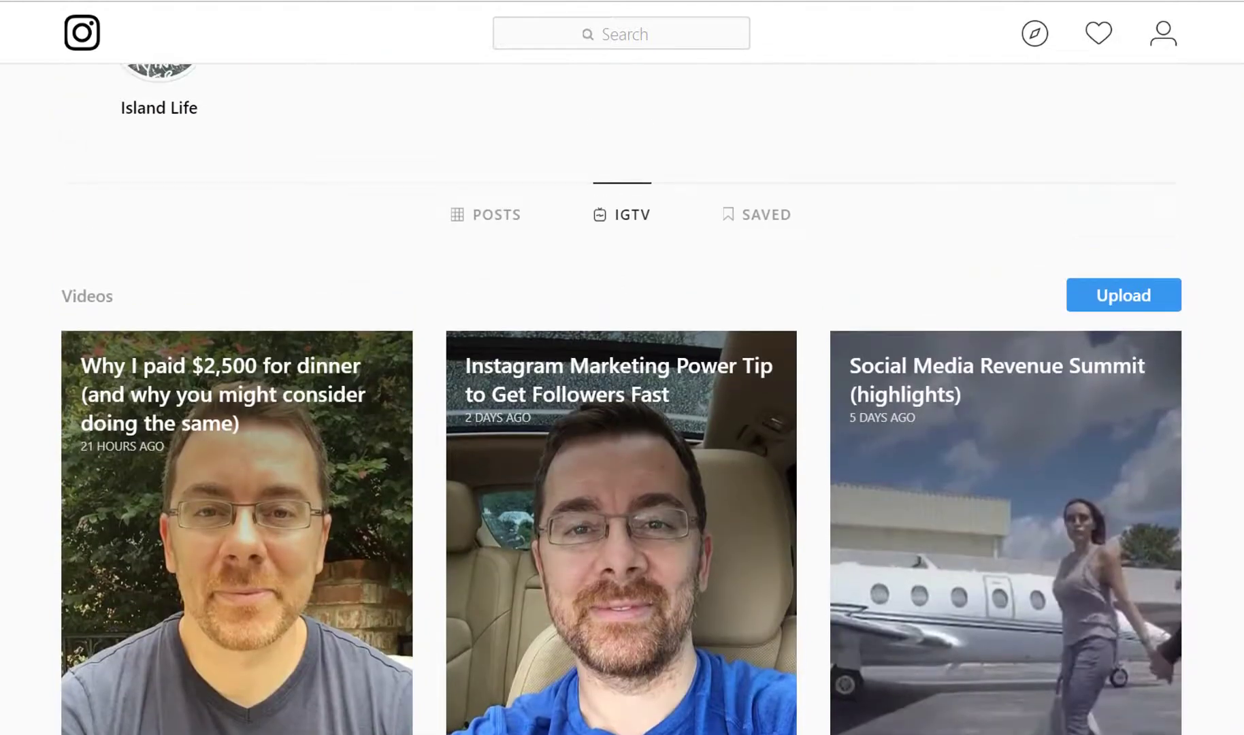
scroll(621, 398, "up", 3)
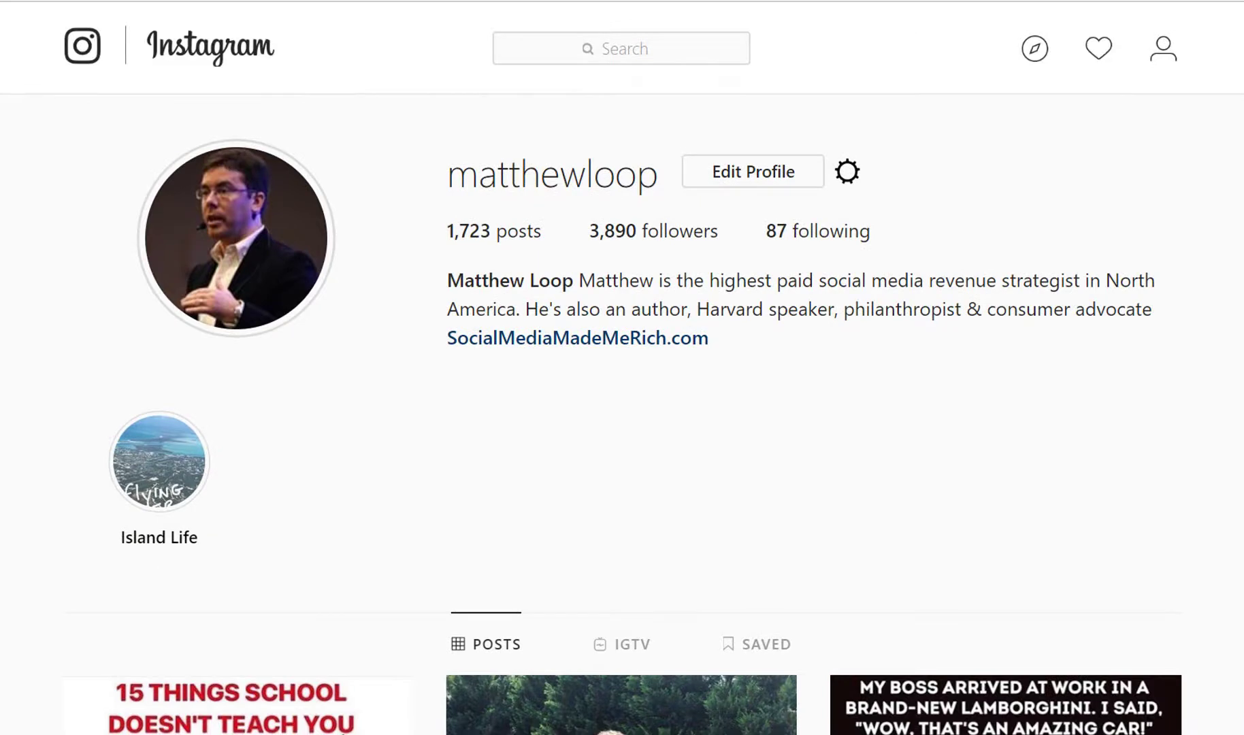
scroll(621, 398, "down", 7)
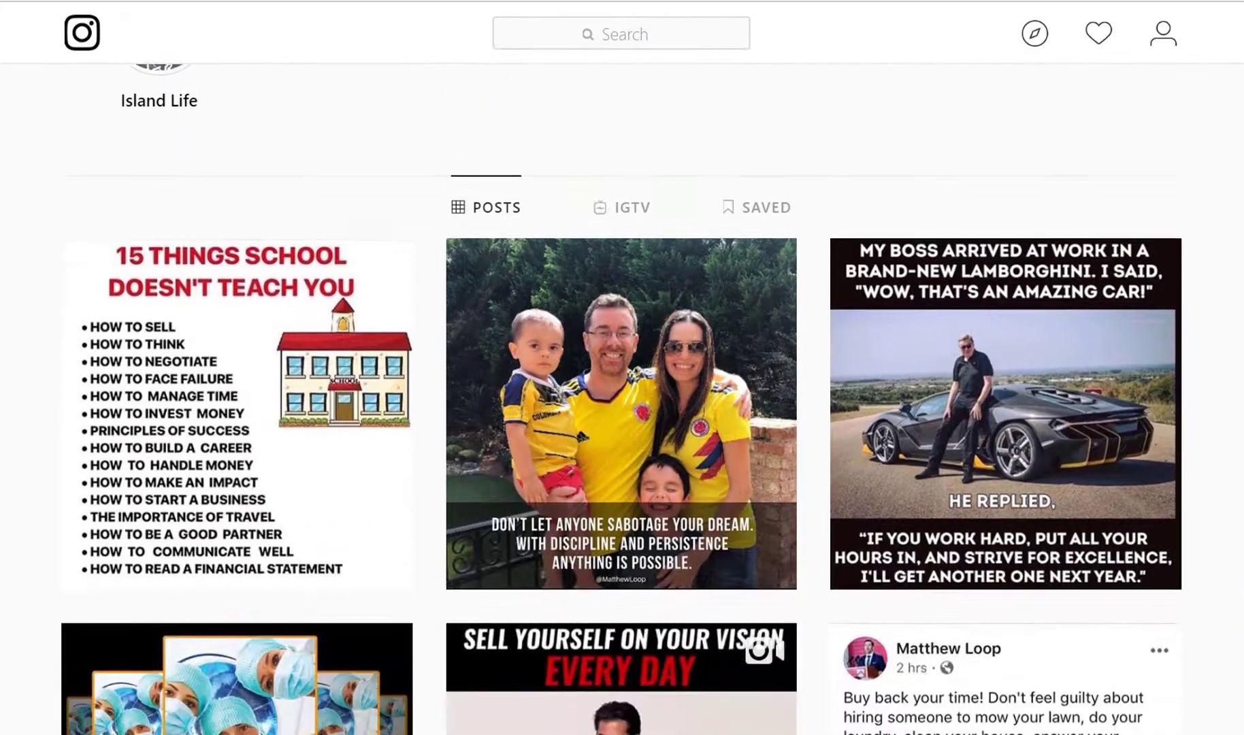
scroll(621, 398, "down", 1)
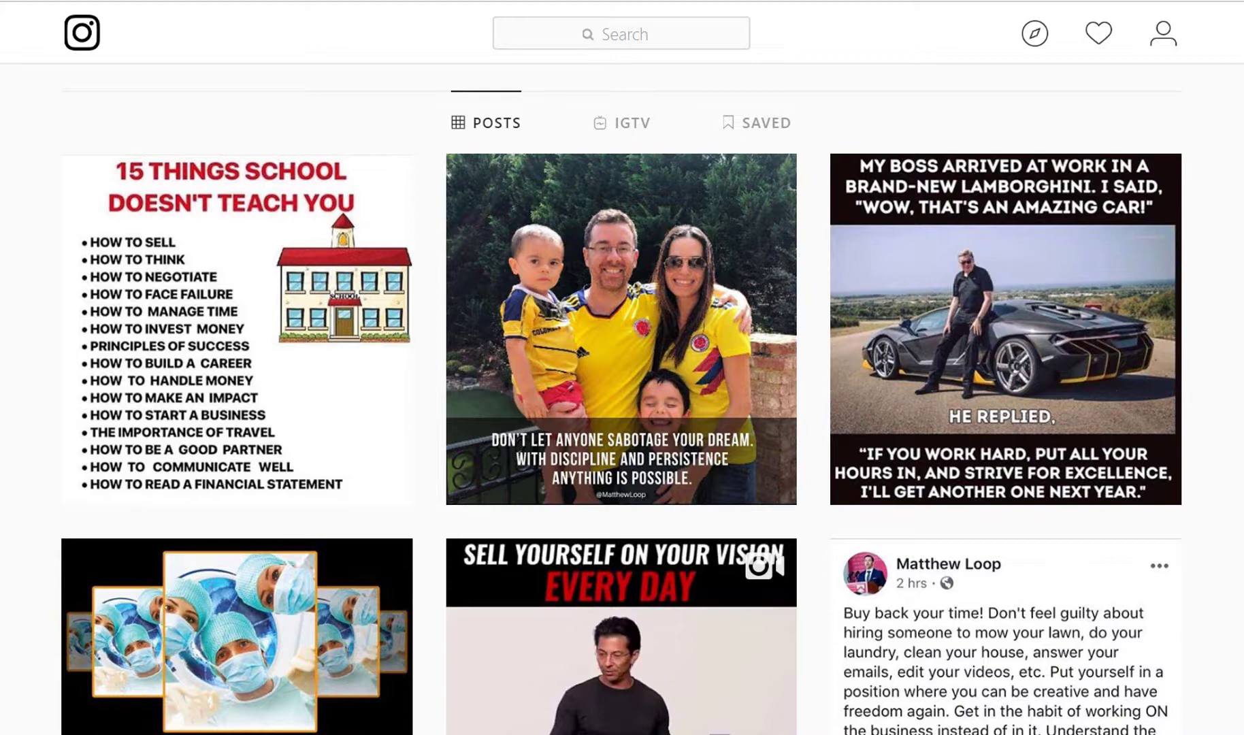
scroll(622, 401, "down", 2)
scroll(622, 401, "up", 2)
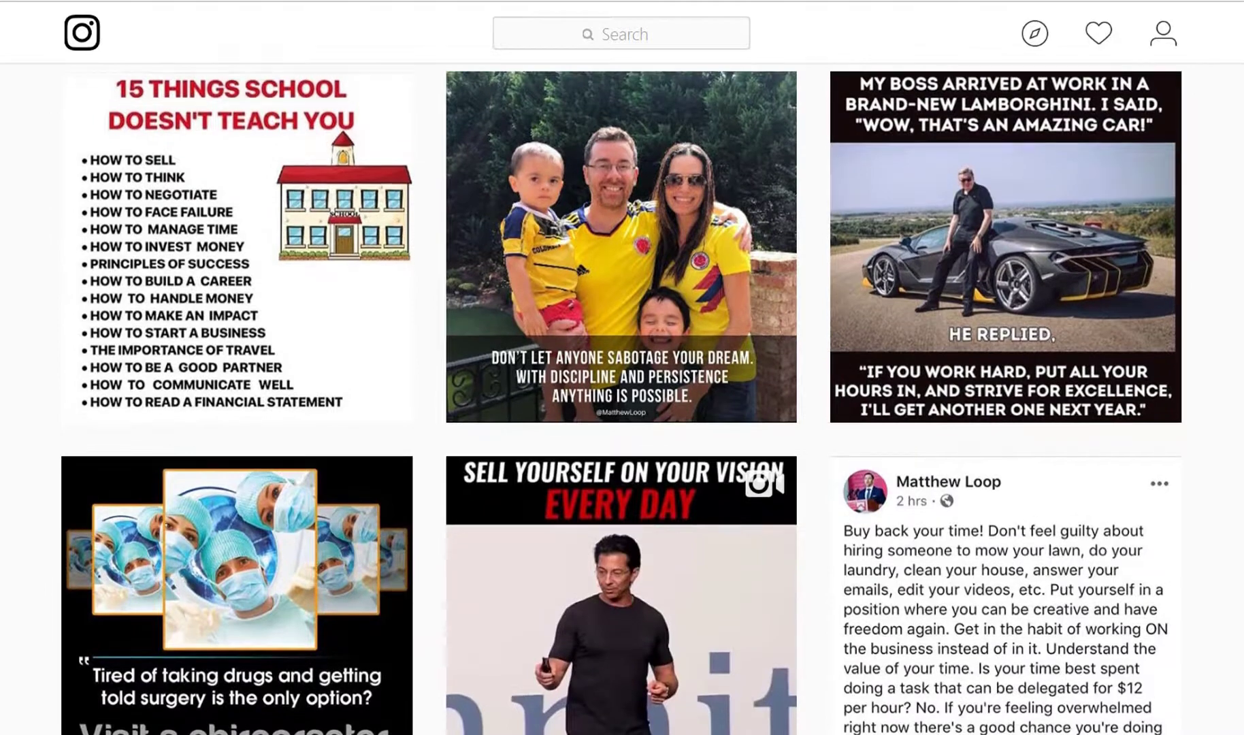
scroll(622, 401, "down", 3)
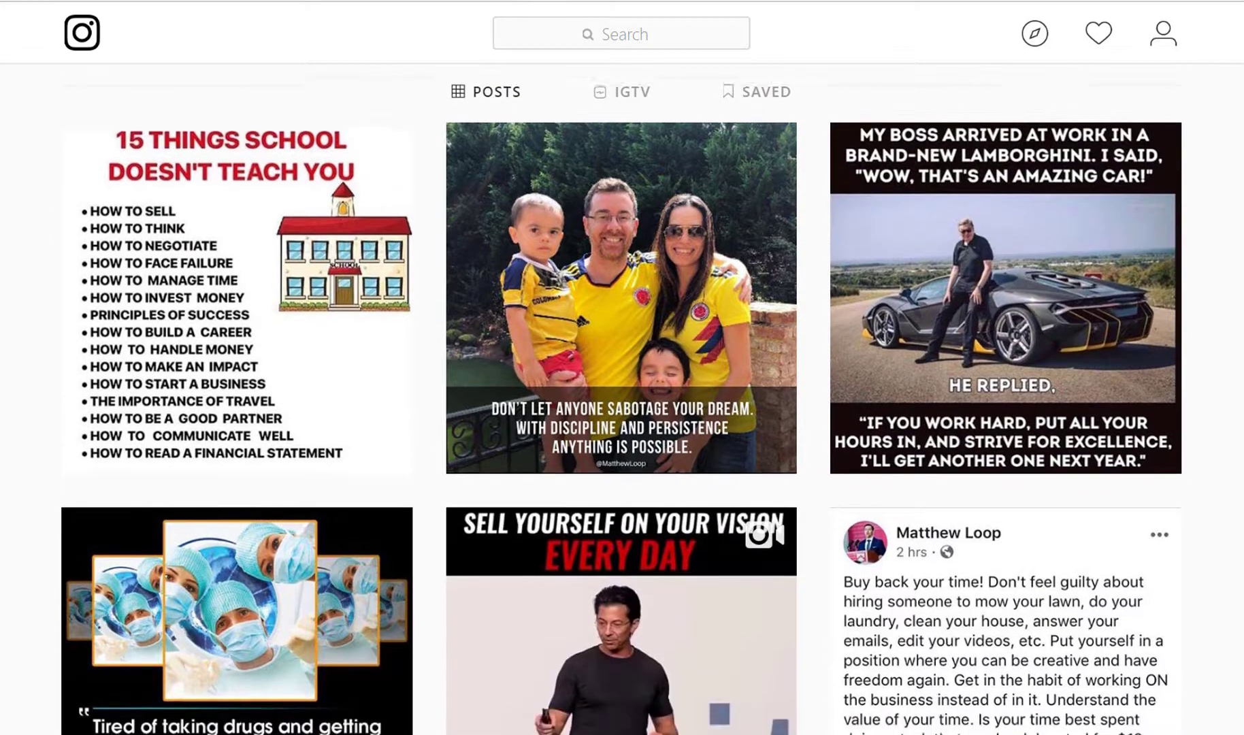
scroll(622, 401, "up", 10)
scroll(622, 401, "up", 1)
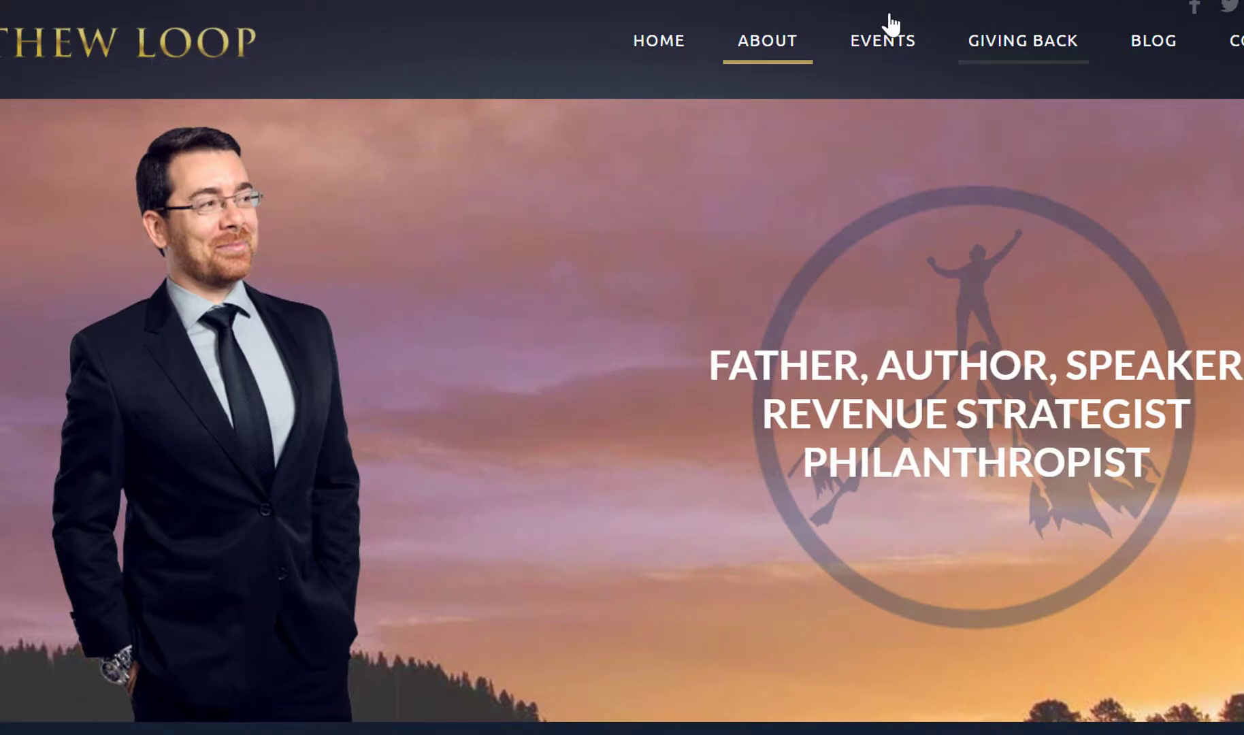
Step: Scroll the About page down past the training offer and introduction, then back up
scroll(837, 381, "down", 8)
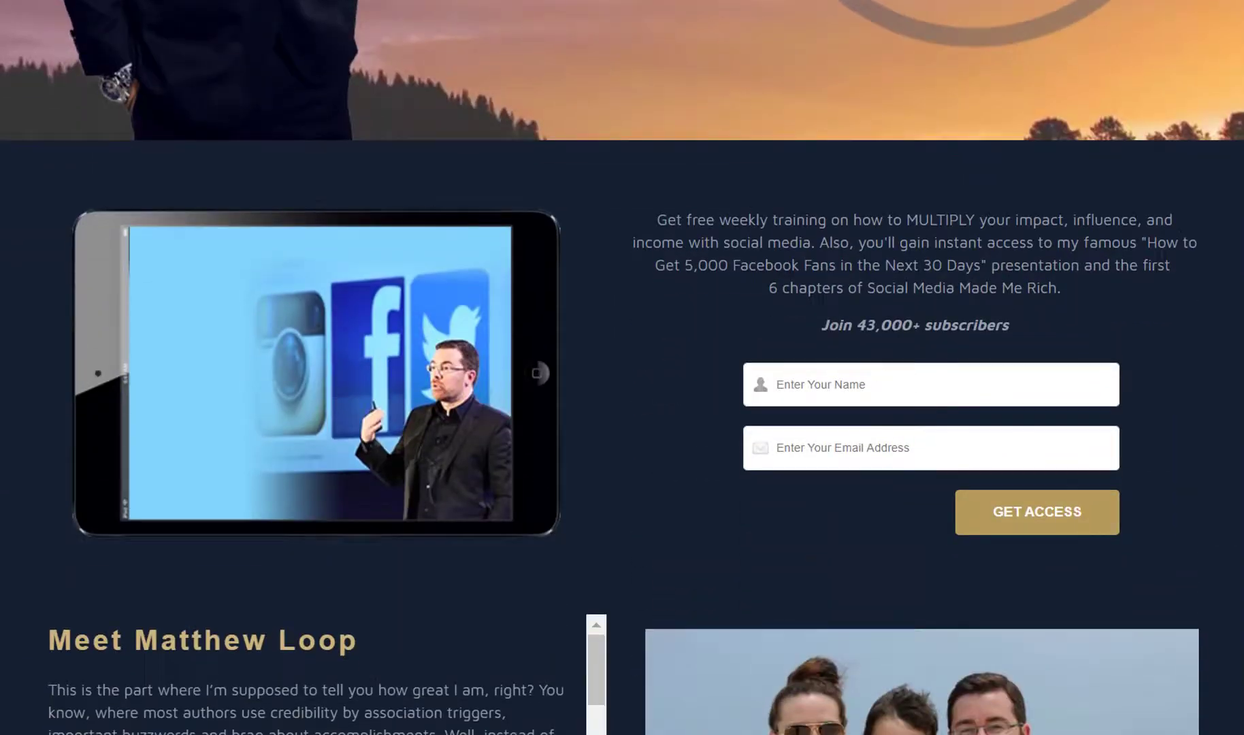
scroll(622, 368, "up", 8)
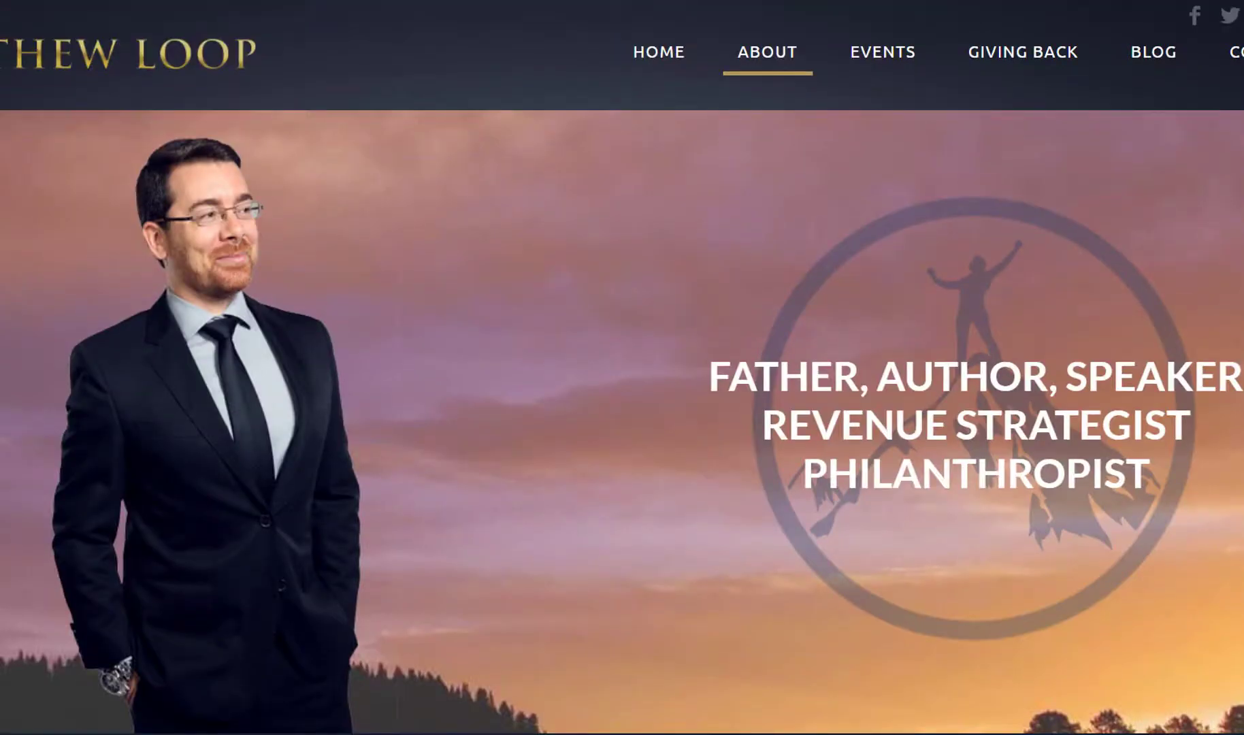